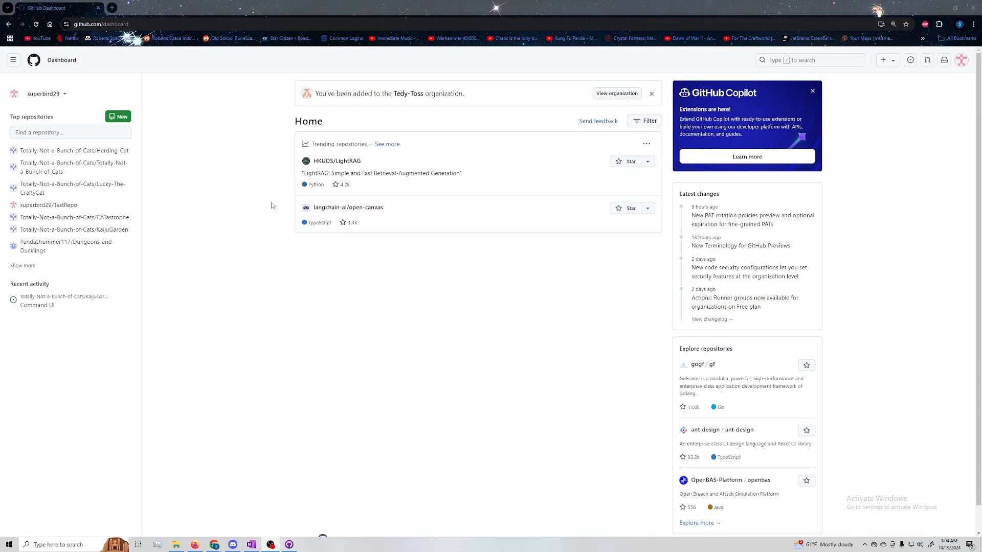
# Go to the dashboard's home page and open the form for creating a new repository
pyautogui.doubleClick(34, 115)
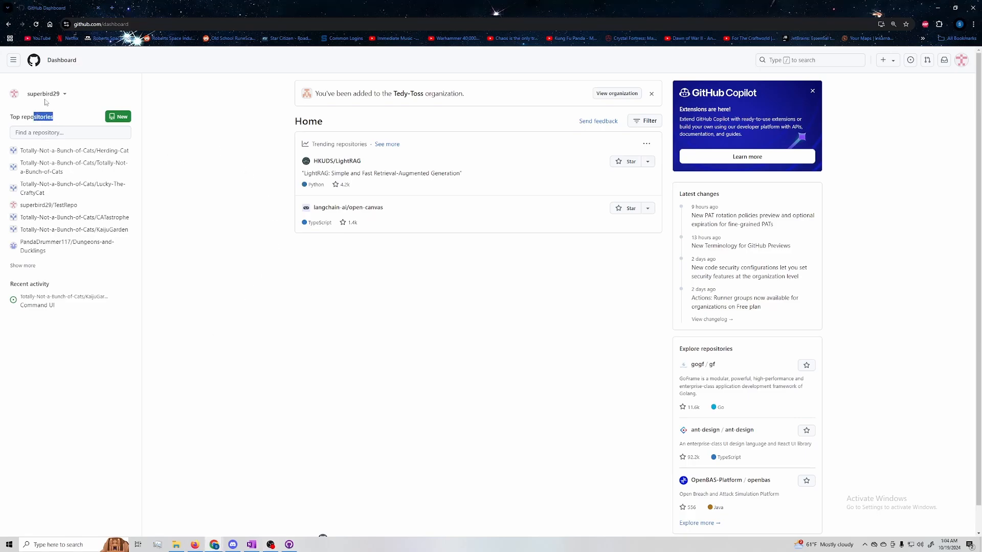
pyautogui.click(14, 60)
pyautogui.click(29, 80)
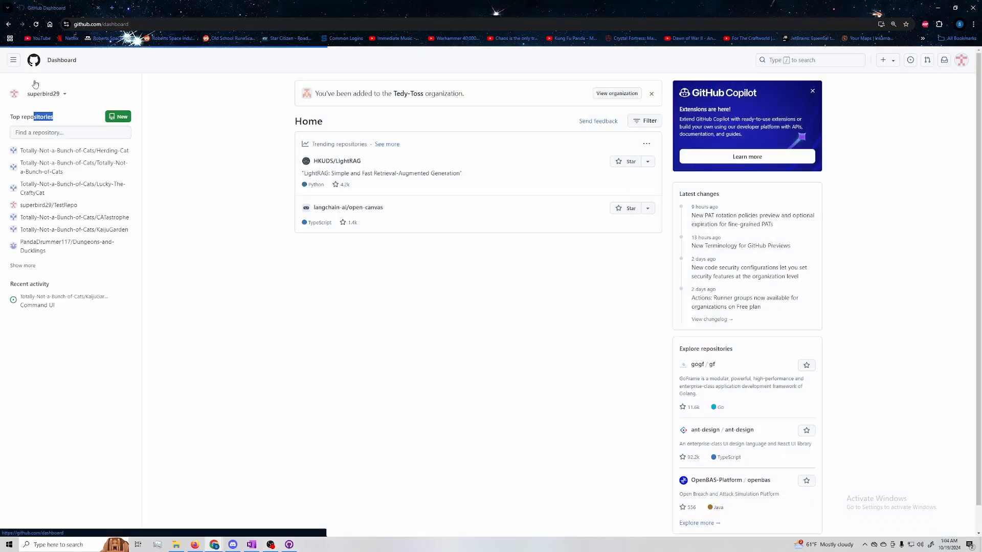
pyautogui.moveTo(17, 116); pyautogui.dragTo(54, 116)
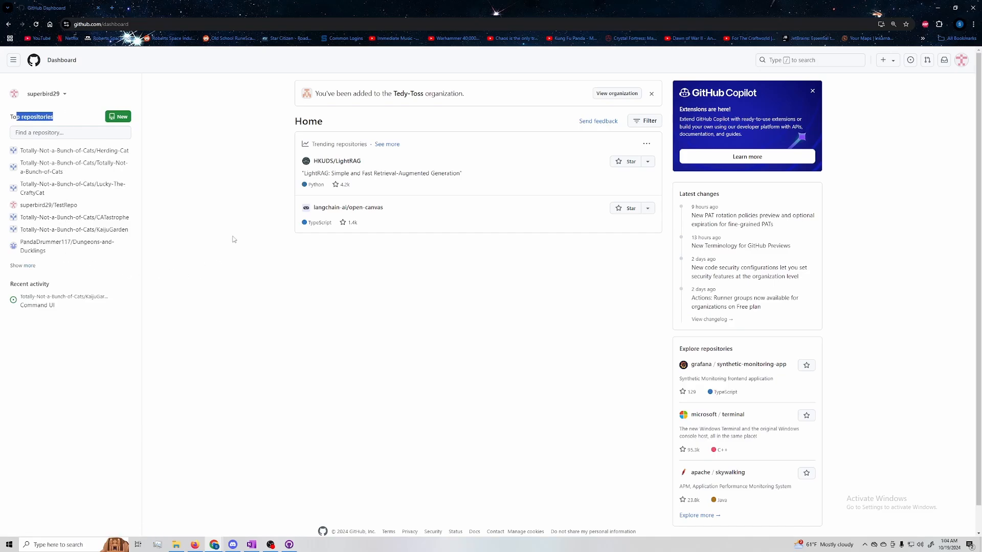
pyautogui.click(122, 118)
pyautogui.scroll(-1, 307, 102)
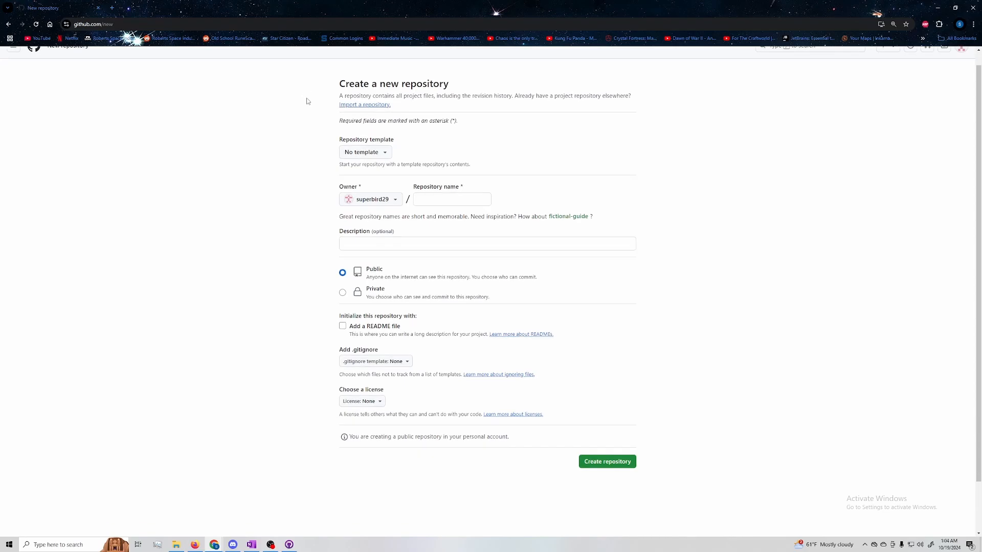
pyautogui.scroll(-2, 308, 101)
pyautogui.scroll(2, 308, 103)
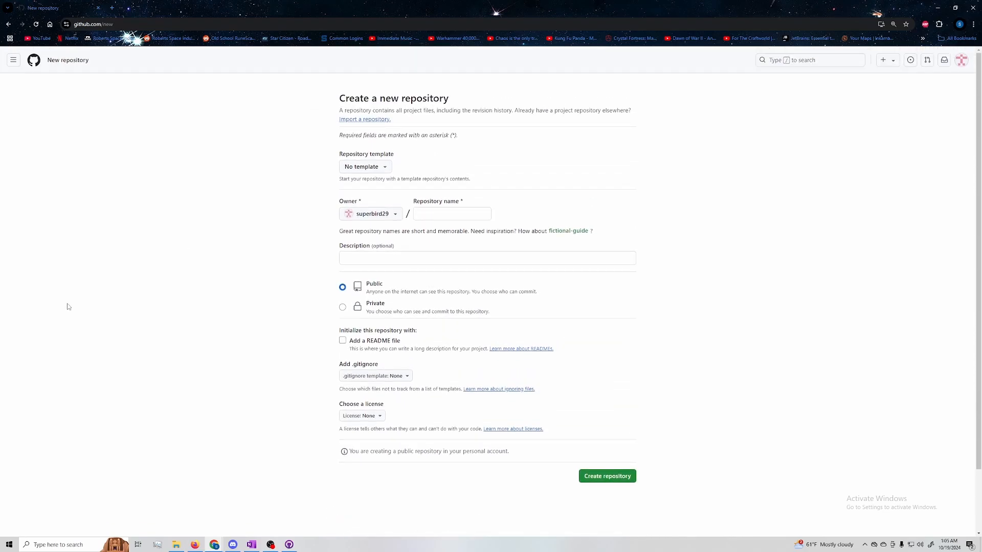
# Check which accounts and organizations can be chosen as the new repository's owner
pyautogui.moveTo(333, 159); pyautogui.dragTo(404, 163)
pyautogui.click(384, 214)
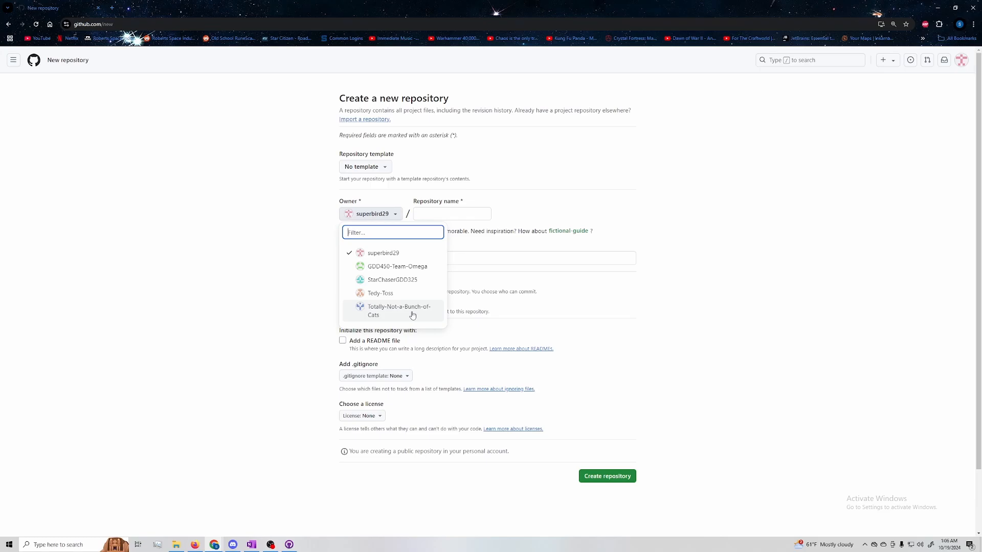
pyautogui.click(274, 223)
# Enter "Test Repo" as the new repository's description
pyautogui.scroll(-1, 274, 223)
pyautogui.moveTo(338, 212); pyautogui.dragTo(383, 215)
pyautogui.click(385, 221)
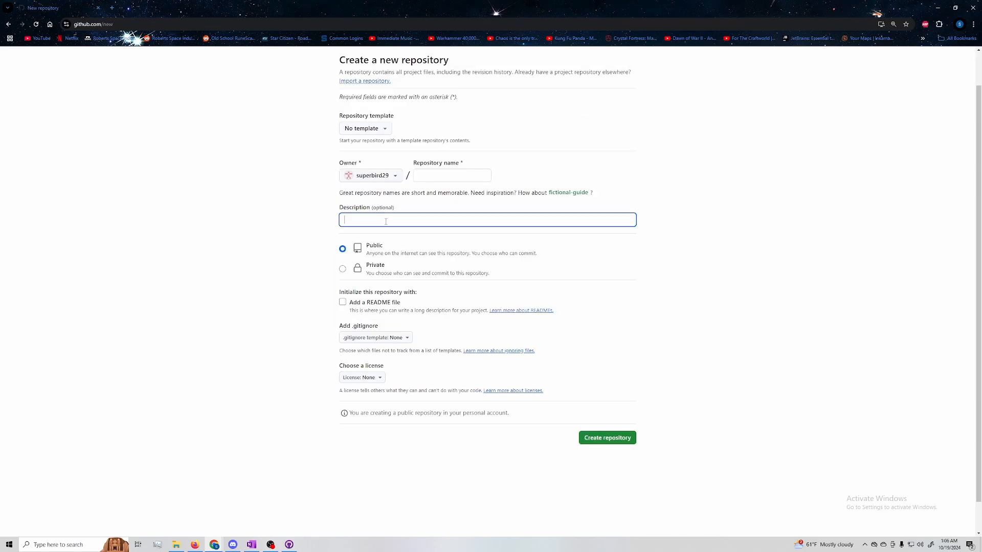
pyautogui.write('Test Repo')
# Set the new repository's .gitignore template to Unity
pyautogui.scroll(-1, 383, 246)
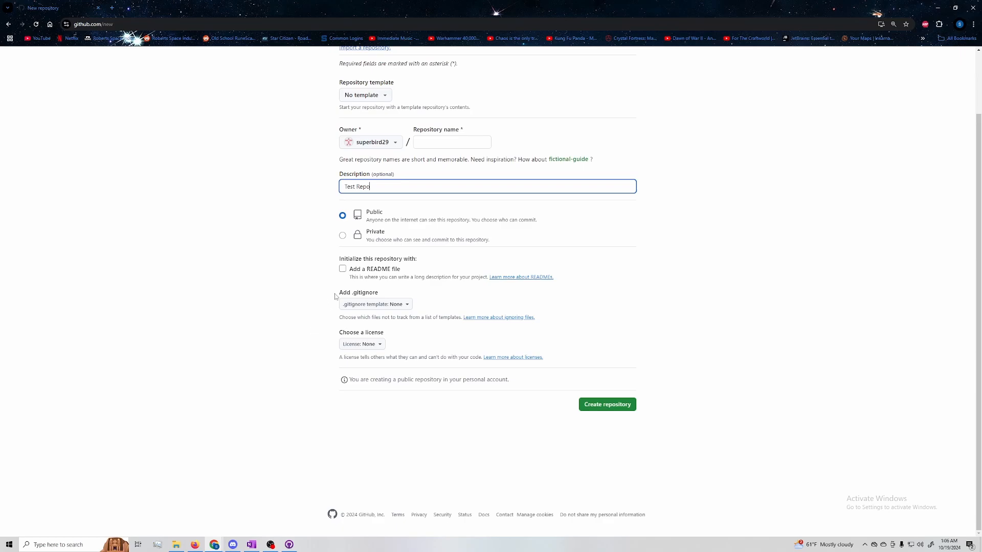
pyautogui.moveTo(335, 296); pyautogui.dragTo(386, 291)
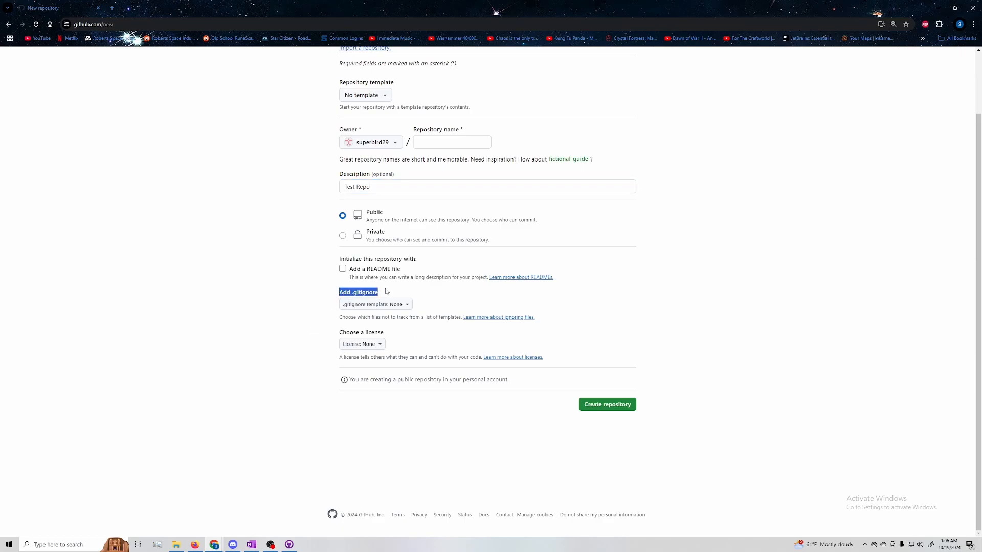
pyautogui.moveTo(335, 336); pyautogui.dragTo(379, 334)
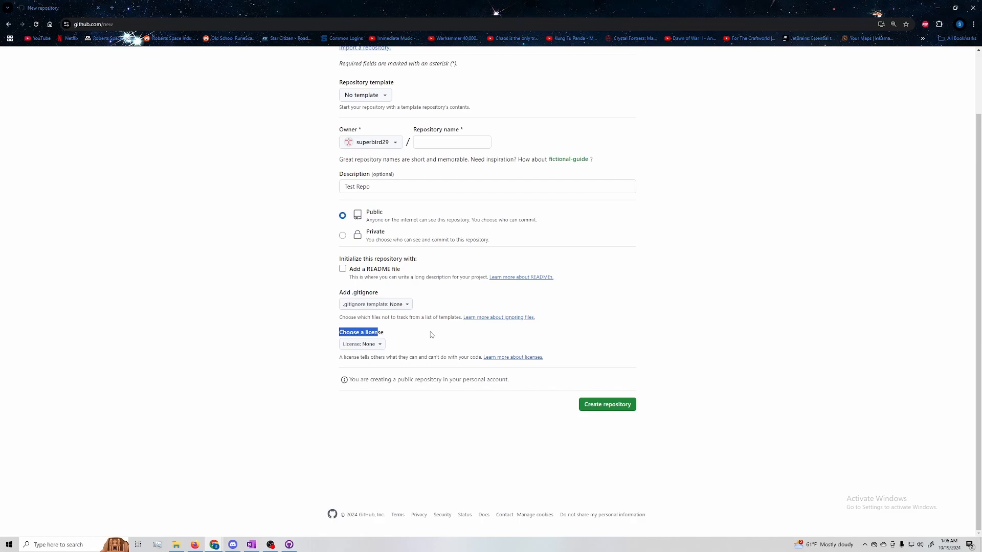
pyautogui.click(195, 302)
pyautogui.click(407, 305)
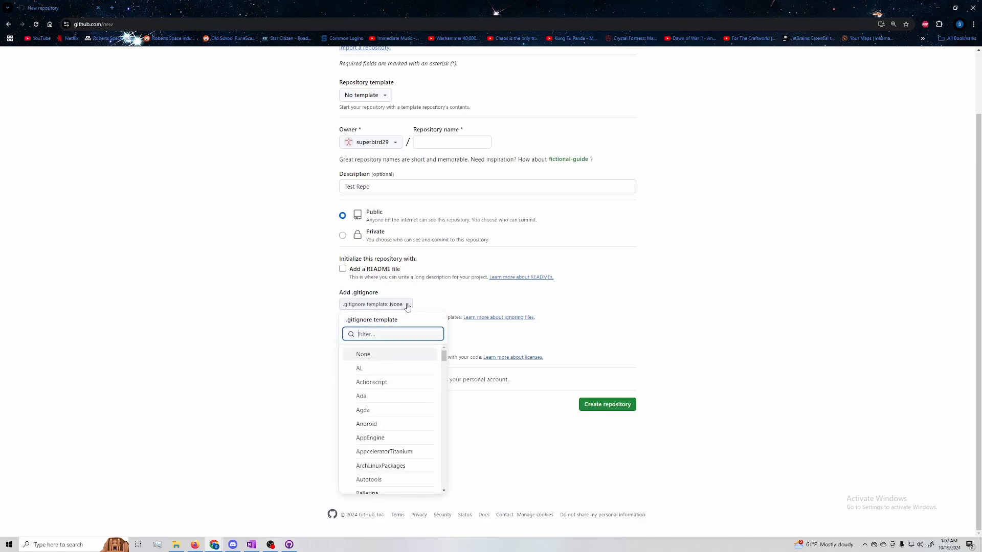
pyautogui.write('unity')
pyautogui.click(398, 353)
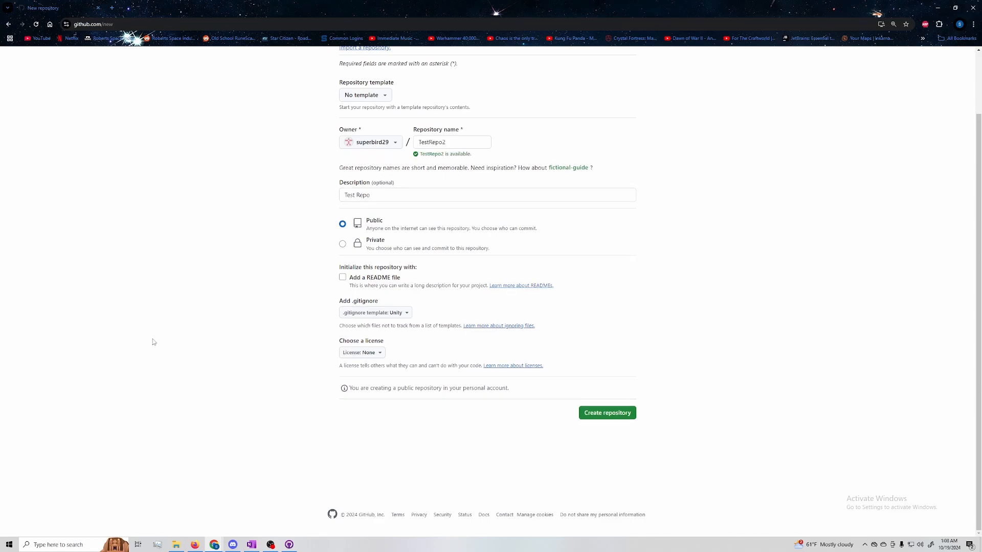
# Create the public repository TestRepo2 and look at its branch list
pyautogui.click(616, 414)
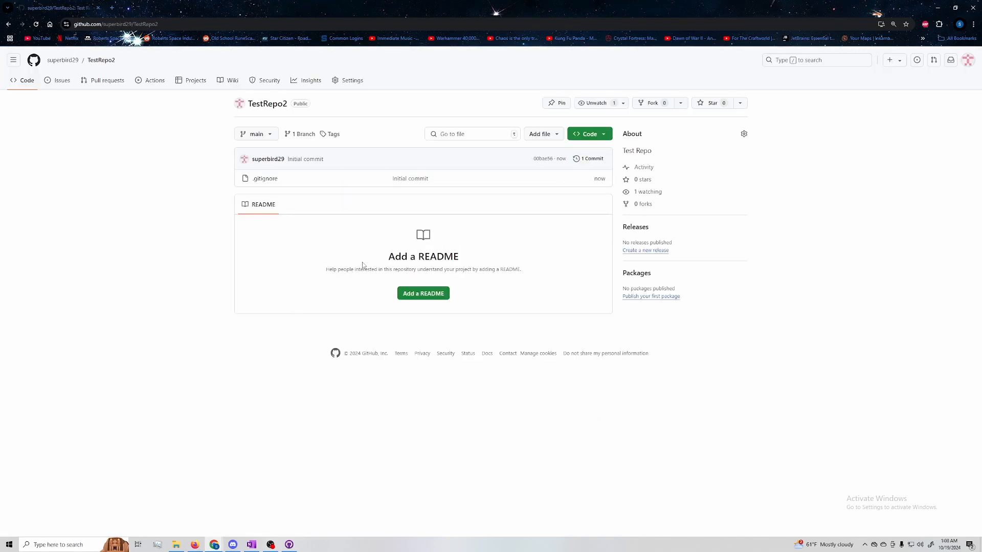
pyautogui.click(270, 134)
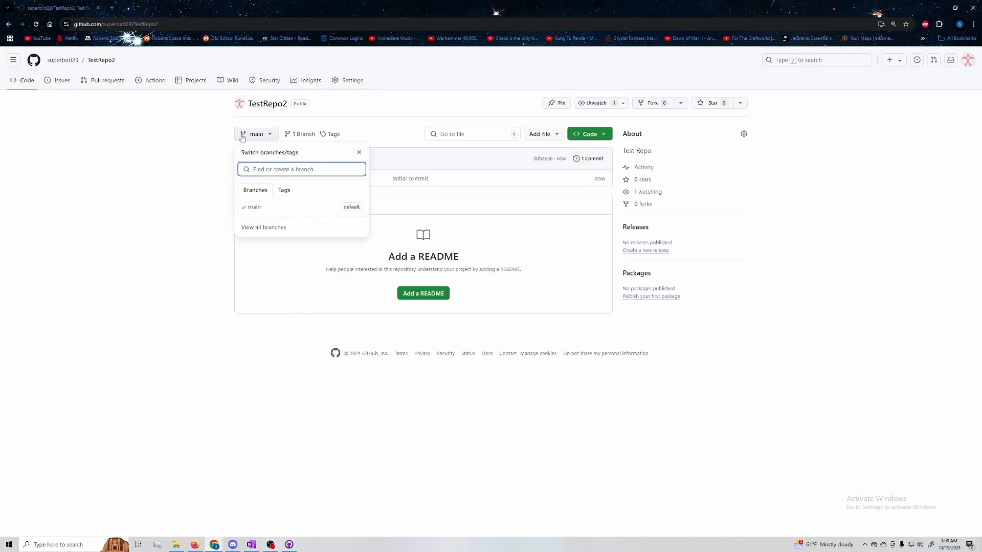
pyautogui.click(300, 269)
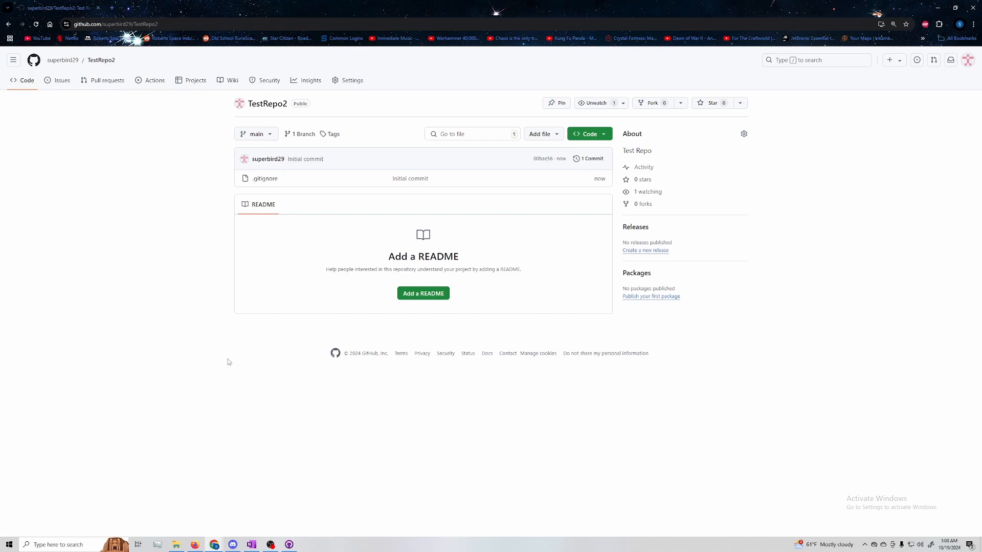
# Open TestRepo2 in GitHub Desktop and clone it to the local Documents\GitHub\TestRepo2 folder
pyautogui.click(589, 135)
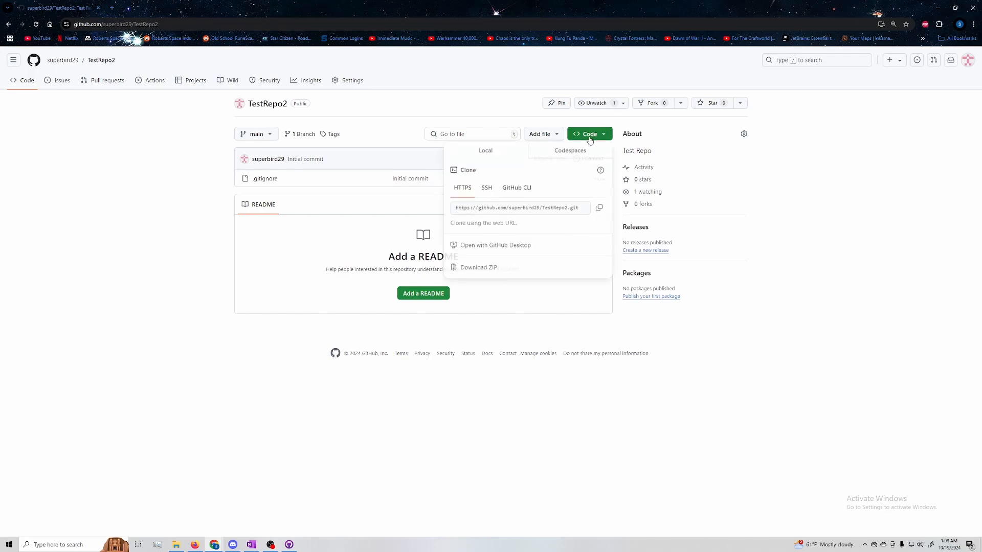
pyautogui.click(523, 247)
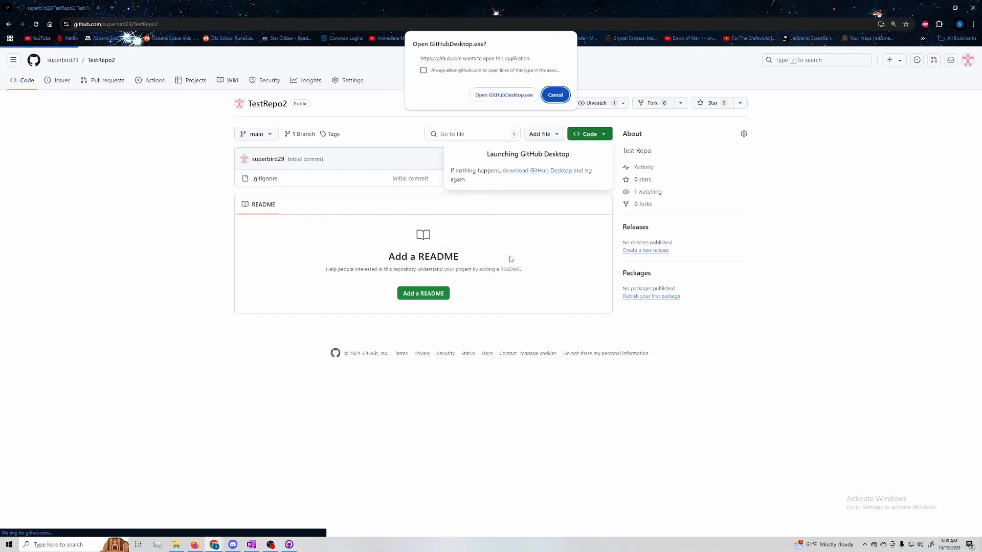
pyautogui.click(502, 94)
pyautogui.moveTo(692, 112); pyautogui.dragTo(475, 87)
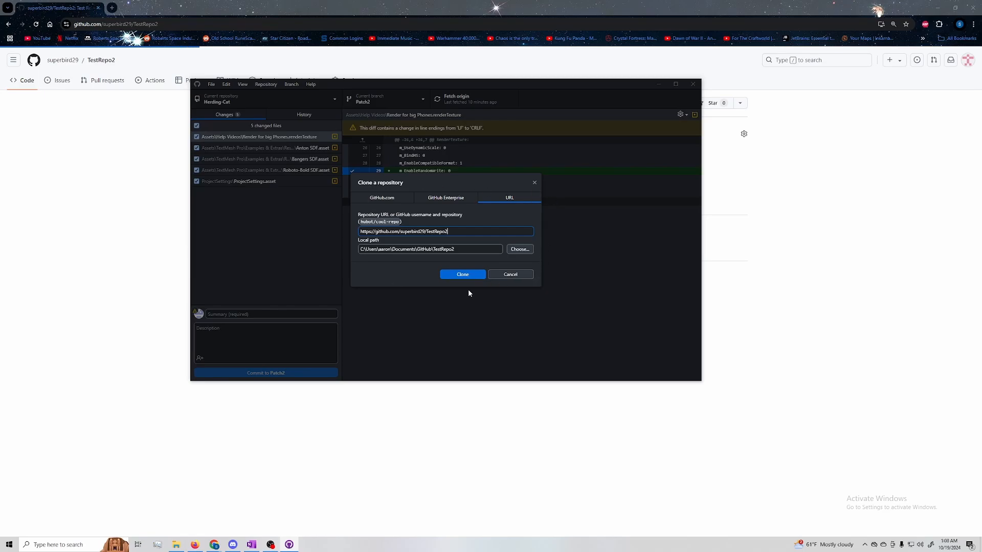
pyautogui.click(469, 274)
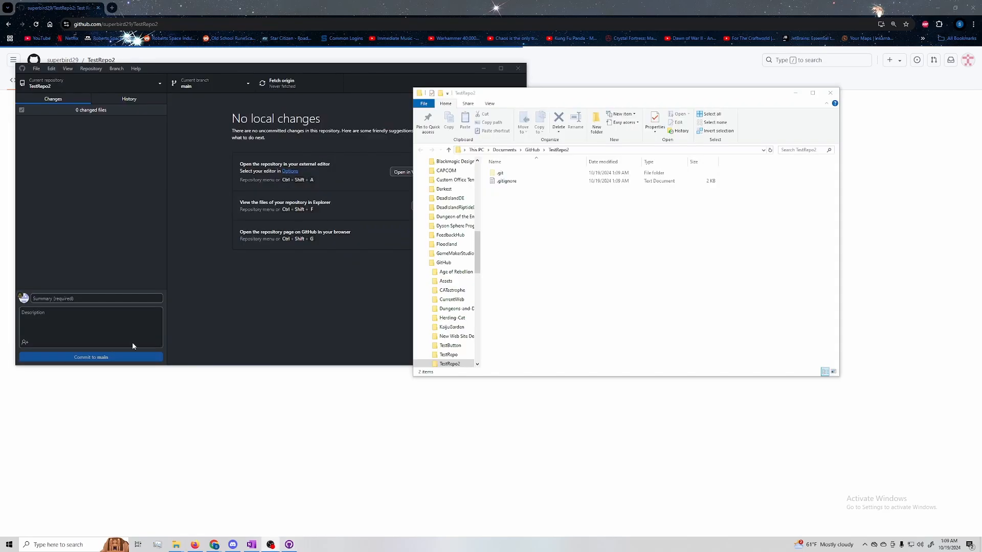
# Inspect the contents of the .gitignore file in the cloned TestRepo2 folder, and close it
pyautogui.moveTo(528, 98); pyautogui.dragTo(467, 97)
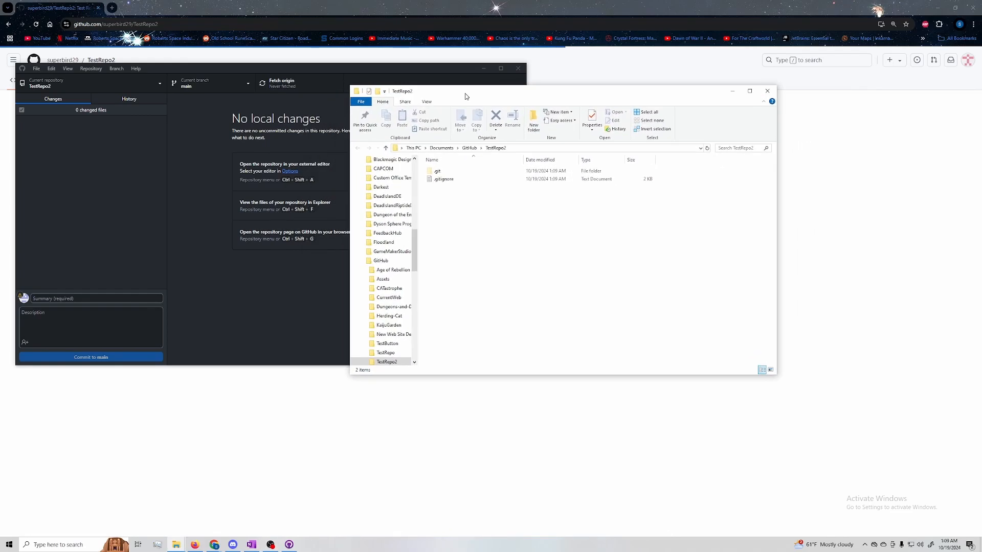
pyautogui.doubleClick(456, 180)
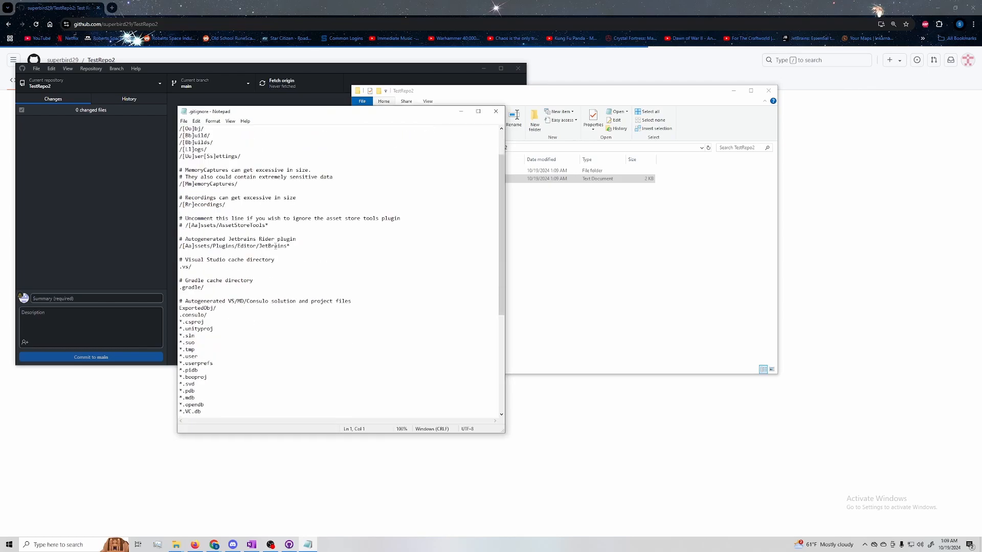
pyautogui.scroll(1, 276, 246)
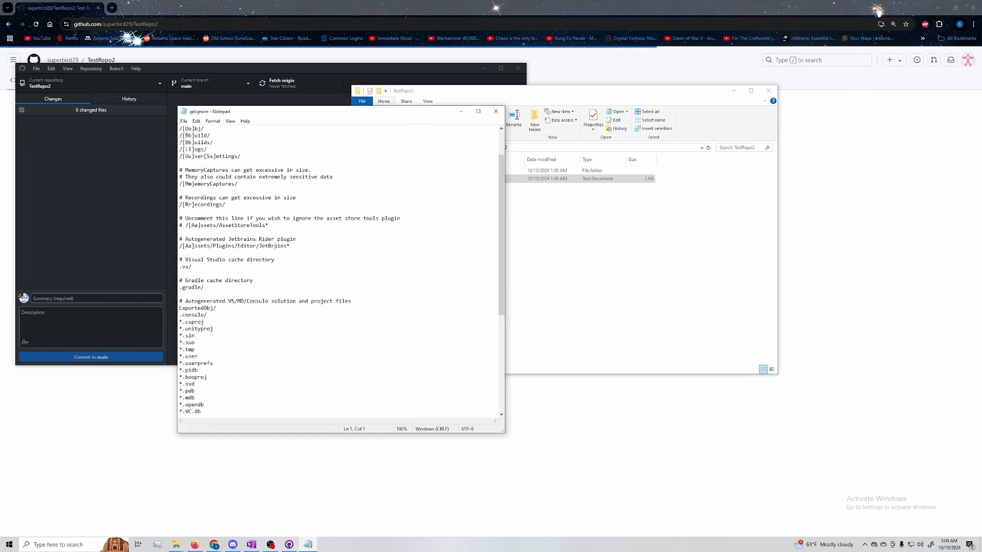
pyautogui.click(496, 112)
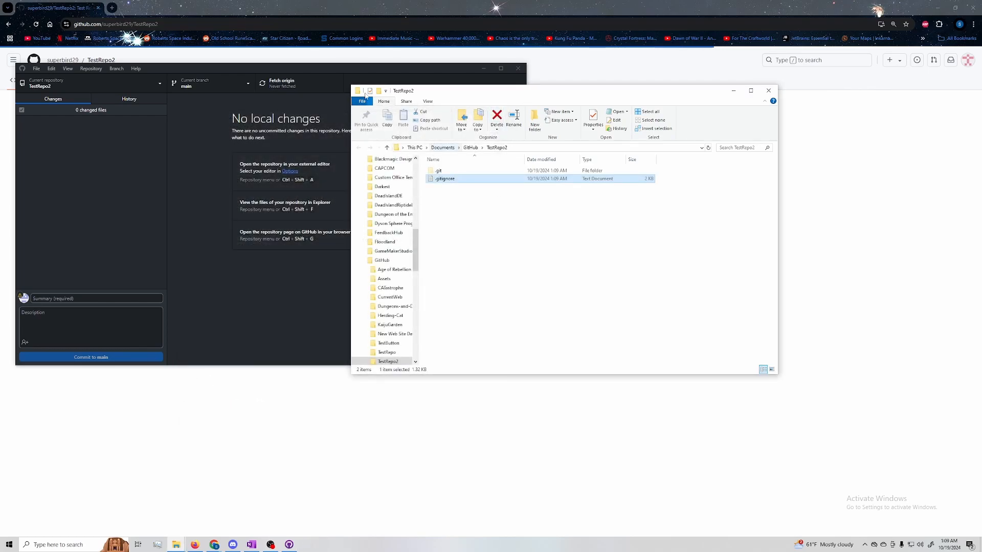
# Minimize the browser and GitHub Desktop, keep the TestRepo2 folder window in view, and launch Unity Hub
pyautogui.moveTo(365, 72); pyautogui.dragTo(408, 63)
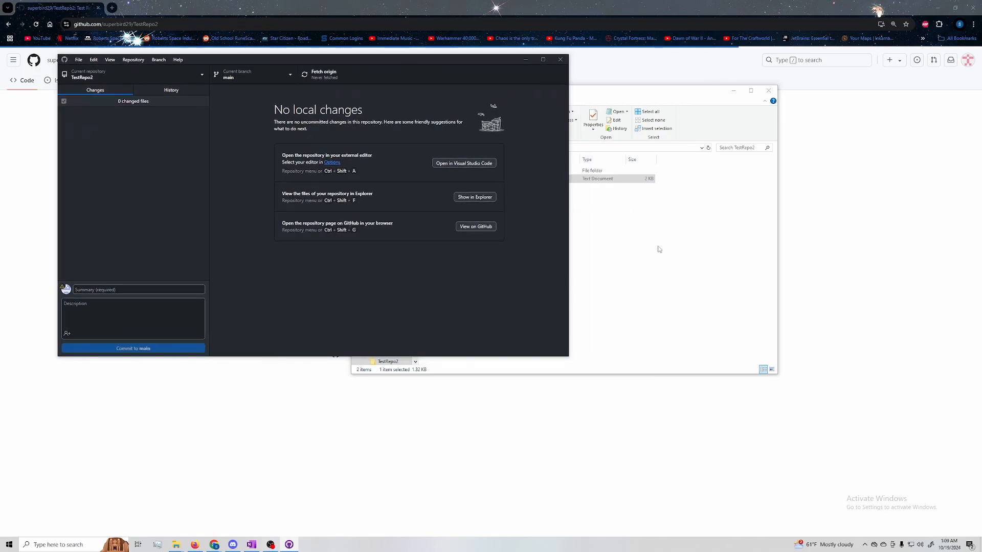
pyautogui.click(659, 249)
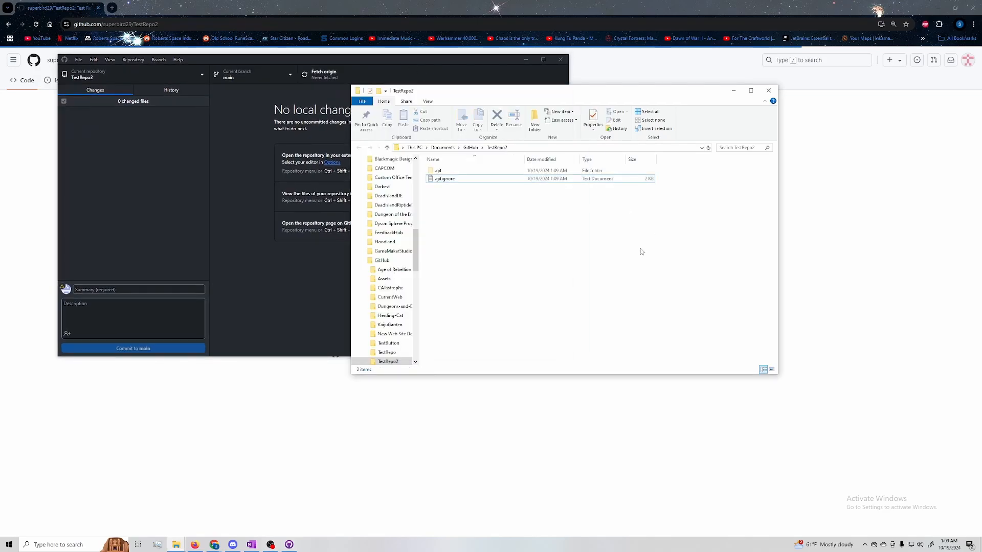
pyautogui.moveTo(561, 98); pyautogui.dragTo(334, 110)
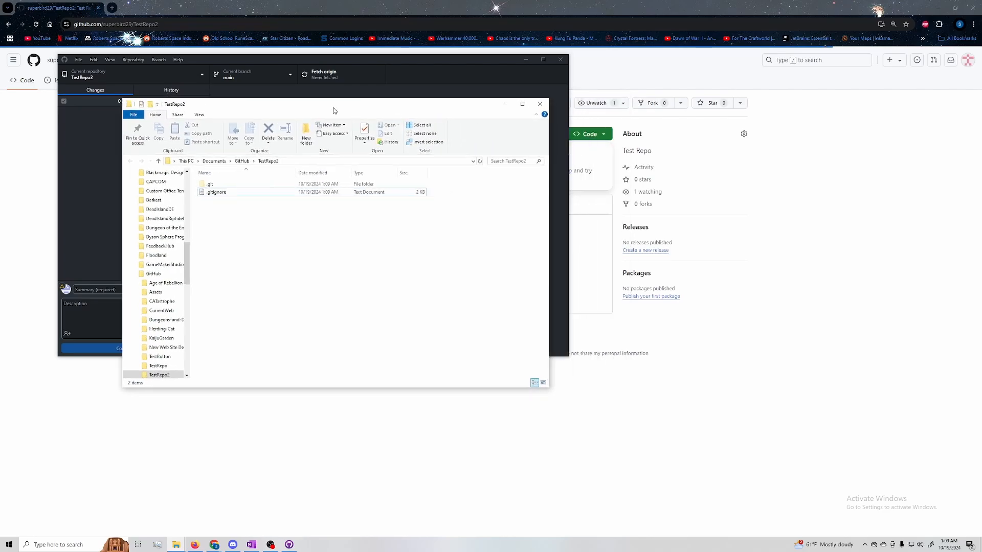
pyautogui.click(937, 8)
pyautogui.click(524, 60)
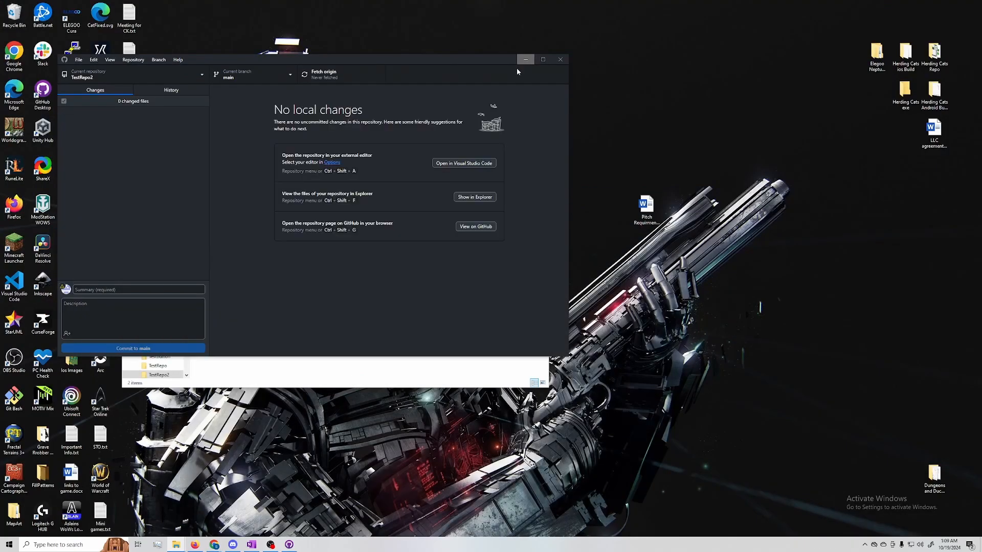
pyautogui.moveTo(451, 107); pyautogui.dragTo(677, 54)
pyautogui.doubleClick(45, 134)
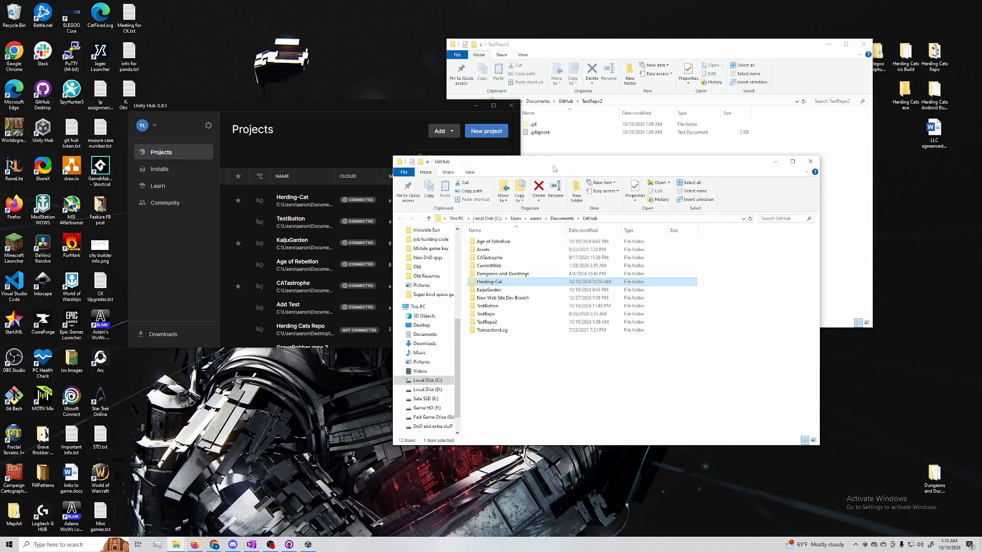
# Examine the existing Herding-Cat project folder as an example of a Unity repository, and return to the parent GitHub folder
pyautogui.moveTo(554, 169); pyautogui.dragTo(538, 93)
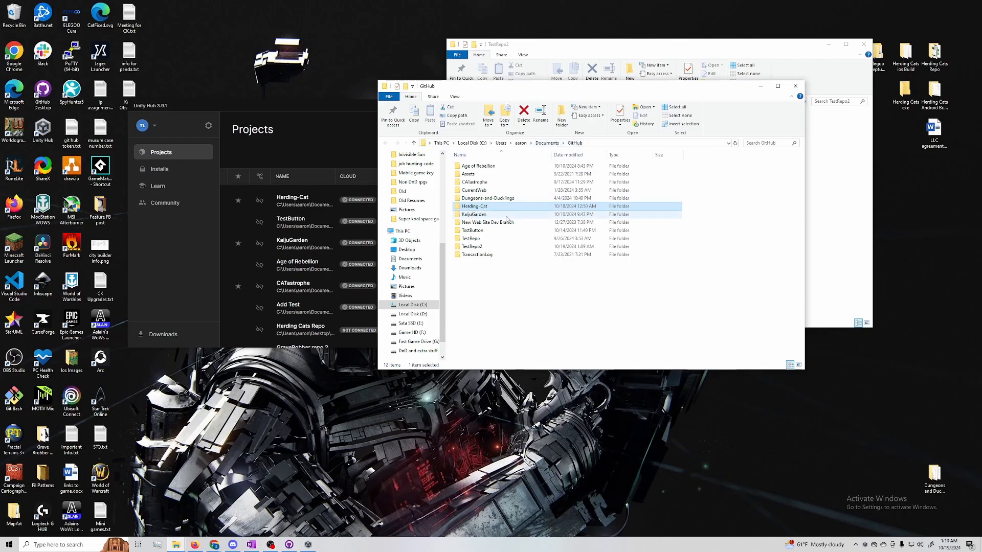
pyautogui.moveTo(492, 93)
pyautogui.mouseDown()
pyautogui.moveTo(570, 94)
pyautogui.moveTo(474, 94)
pyautogui.mouseUp()
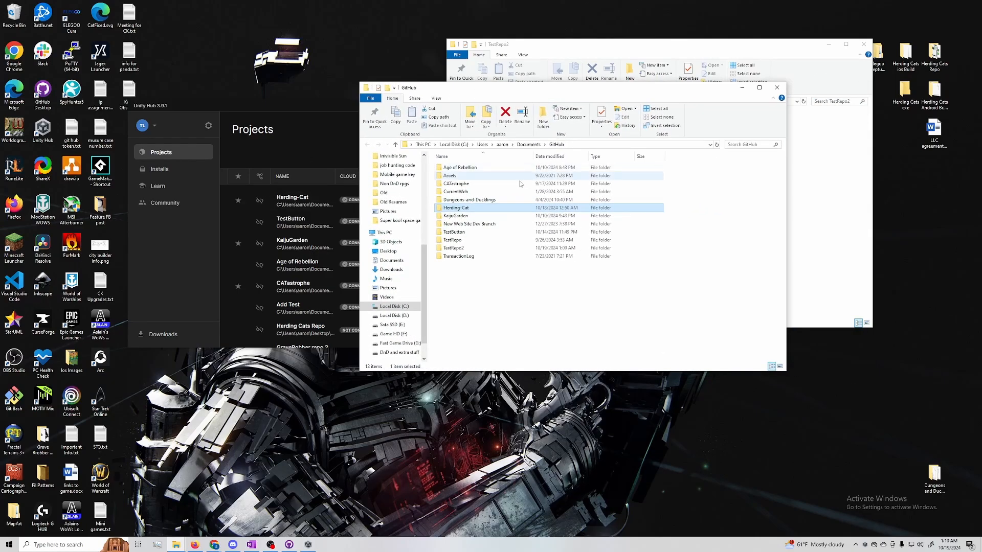
pyautogui.doubleClick(499, 208)
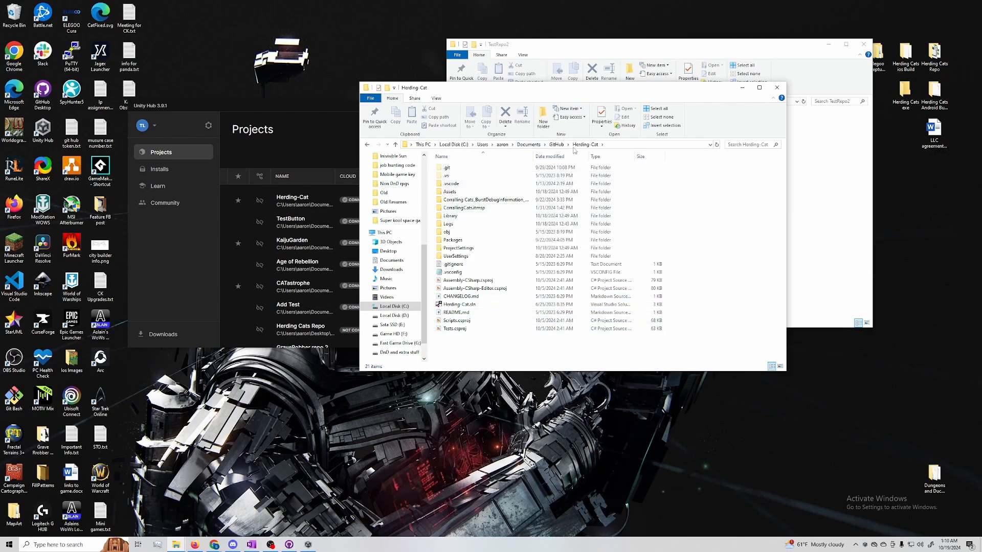
pyautogui.click(556, 144)
pyautogui.moveTo(588, 92)
pyautogui.mouseDown()
pyautogui.moveTo(509, 88)
pyautogui.moveTo(588, 89)
pyautogui.mouseUp()
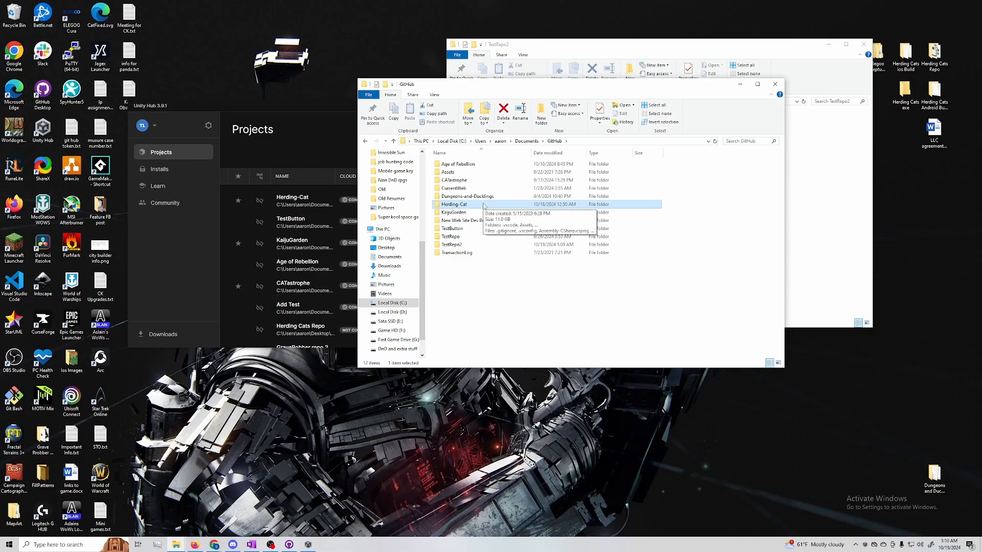
pyautogui.moveTo(484, 205)
pyautogui.mouseDown()
pyautogui.moveTo(484, 234)
pyautogui.moveTo(485, 204)
pyautogui.mouseUp()
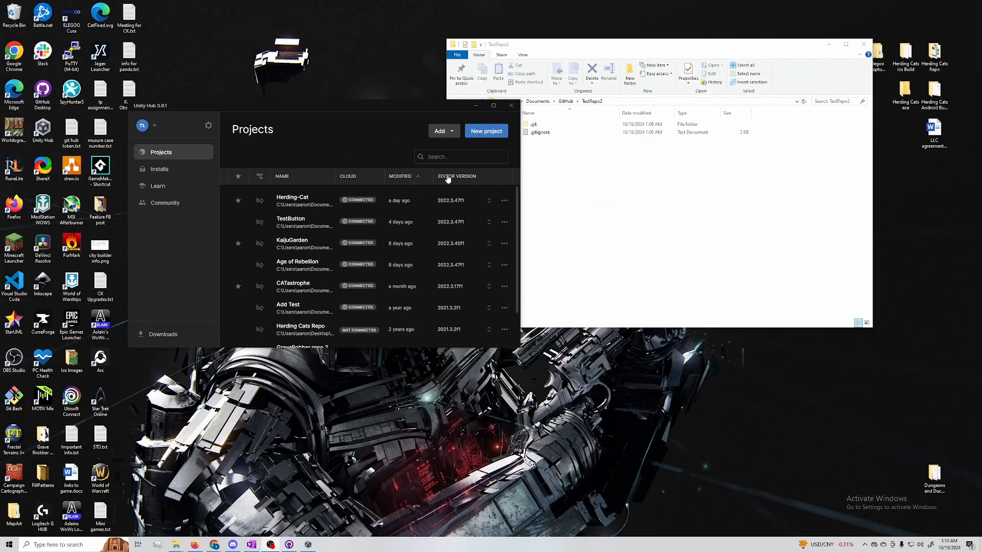
# Set up a new project with the 3D (Built-In Render Pipeline) template and choose the Documents\GitHub\TestRepo2 folder as its location
pyautogui.click(486, 131)
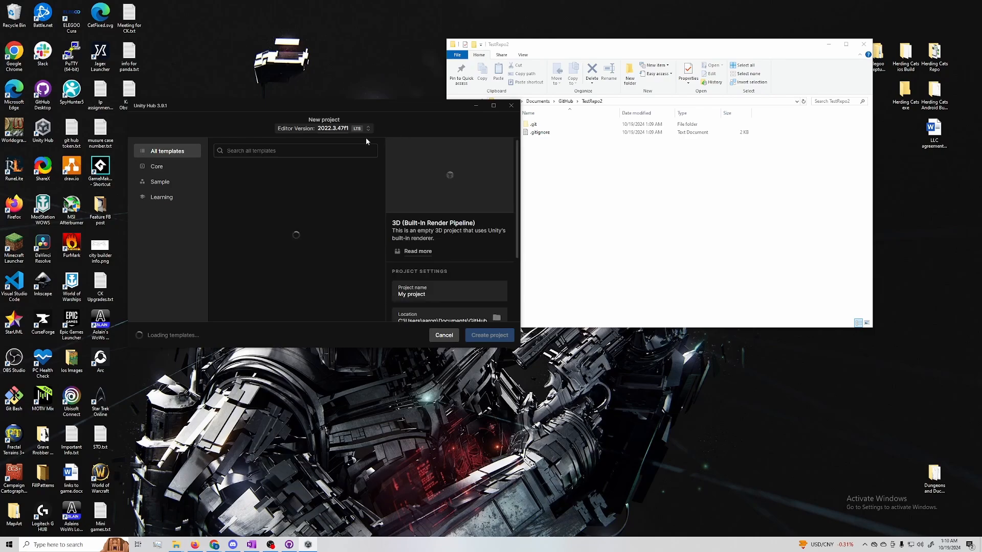
pyautogui.scroll(-1, 431, 256)
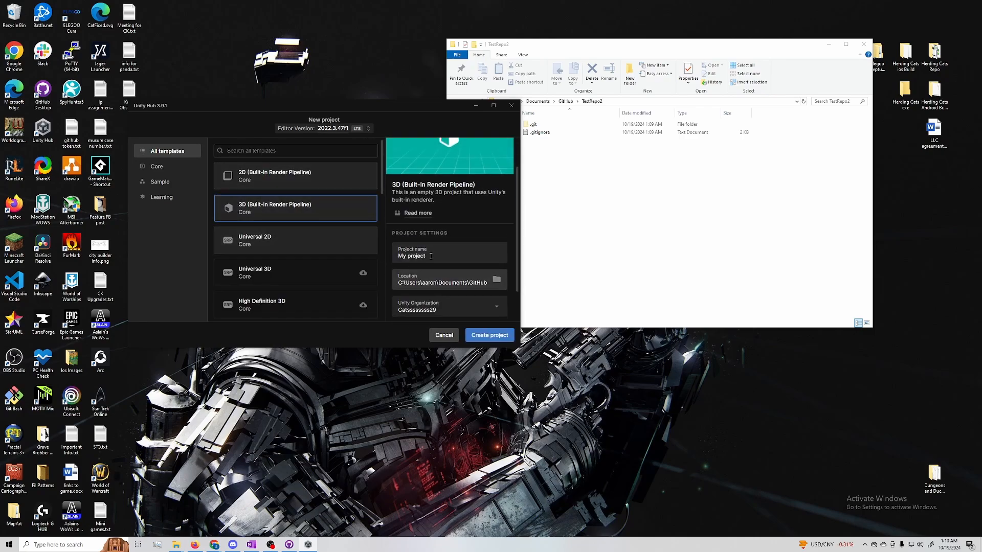
pyautogui.scroll(-1, 430, 256)
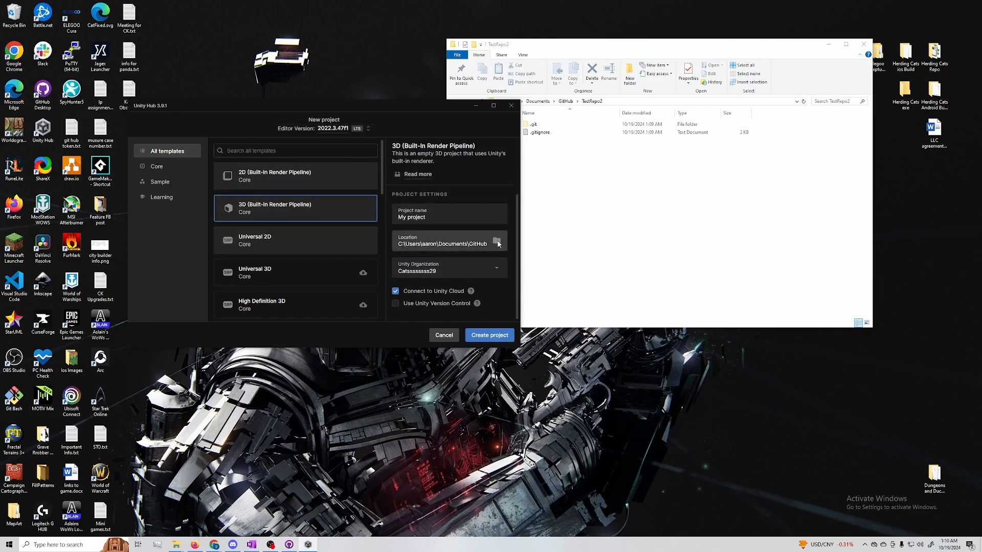
pyautogui.click(497, 242)
pyautogui.moveTo(333, 112); pyautogui.dragTo(589, 117)
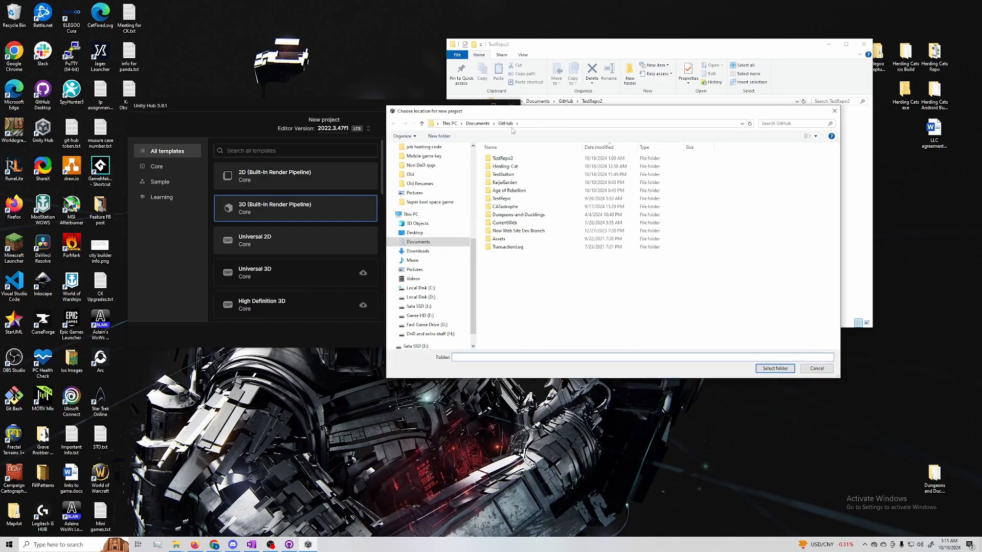
pyautogui.doubleClick(525, 162)
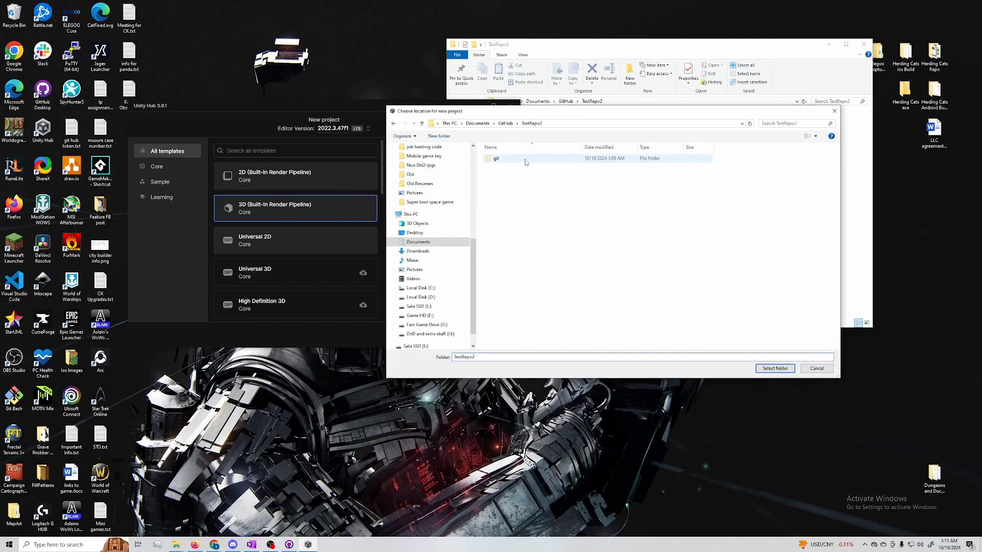
pyautogui.moveTo(563, 115); pyautogui.dragTo(482, 100)
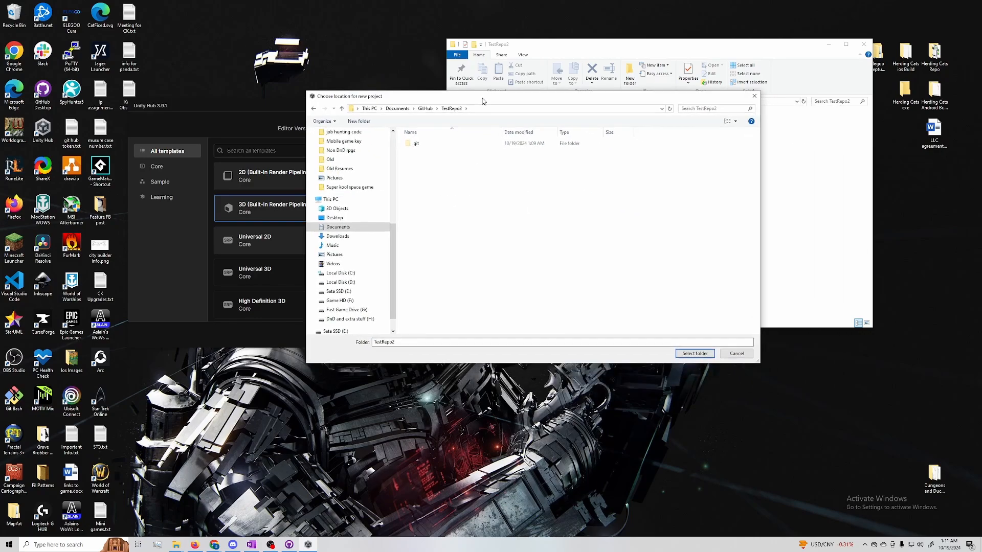
pyautogui.click(695, 353)
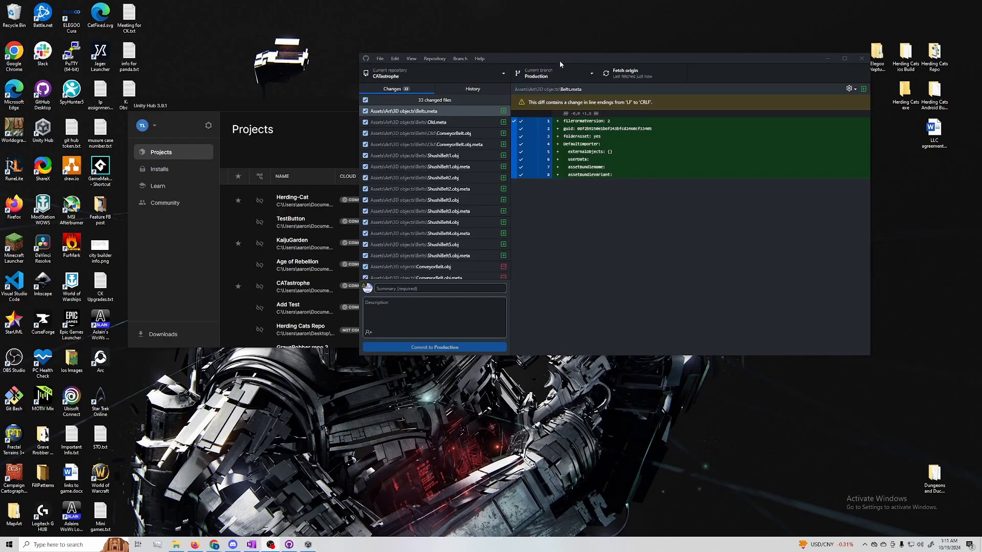
# In GitHub Desktop, commit all changed CATastrophe files to the Production branch with the summary "First Push", and push the commit to origin
pyautogui.moveTo(559, 60)
pyautogui.mouseDown()
pyautogui.moveTo(601, 40)
pyautogui.moveTo(586, 30)
pyautogui.moveTo(553, 48)
pyautogui.mouseUp()
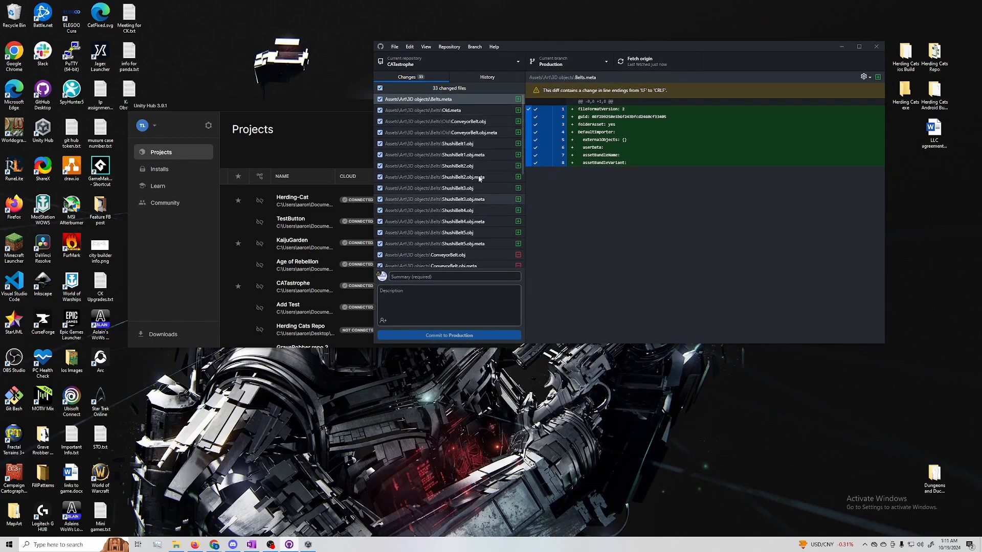
pyautogui.scroll(-3, 498, 194)
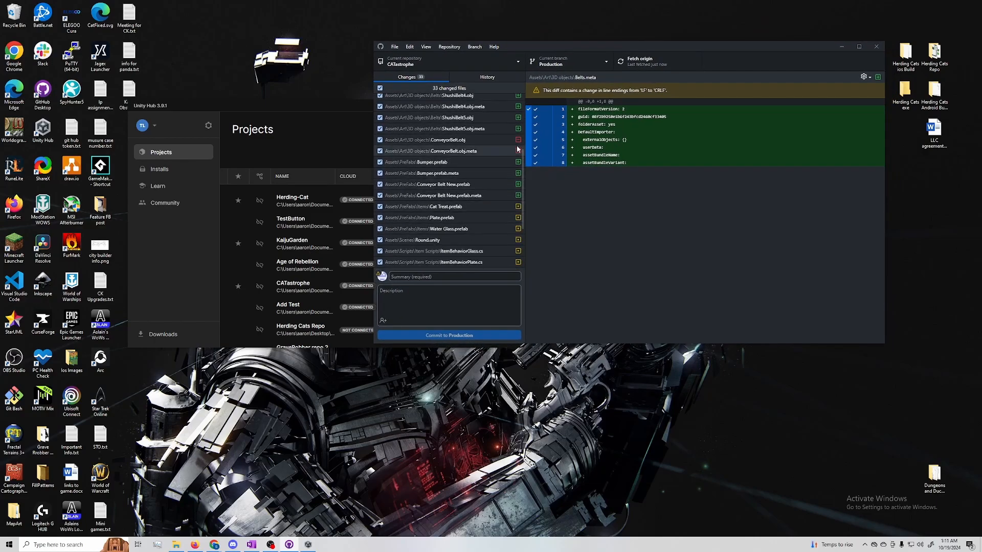
pyautogui.scroll(3, 486, 199)
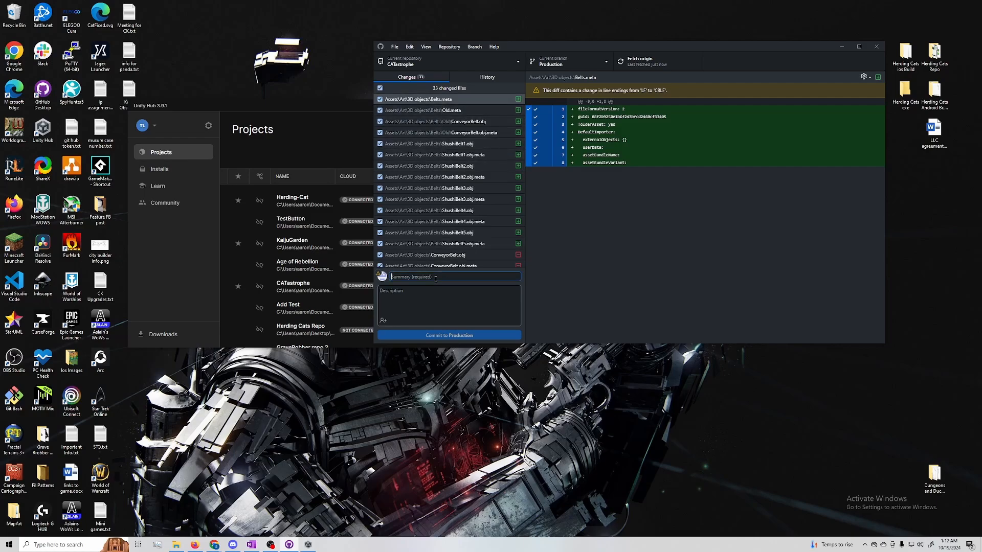
pyautogui.write('First Push')
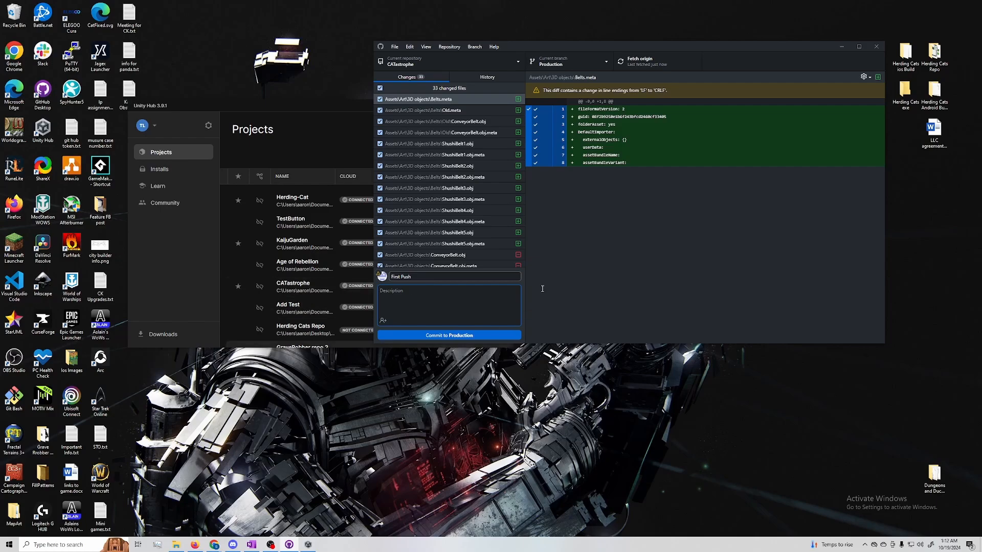
pyautogui.click(461, 335)
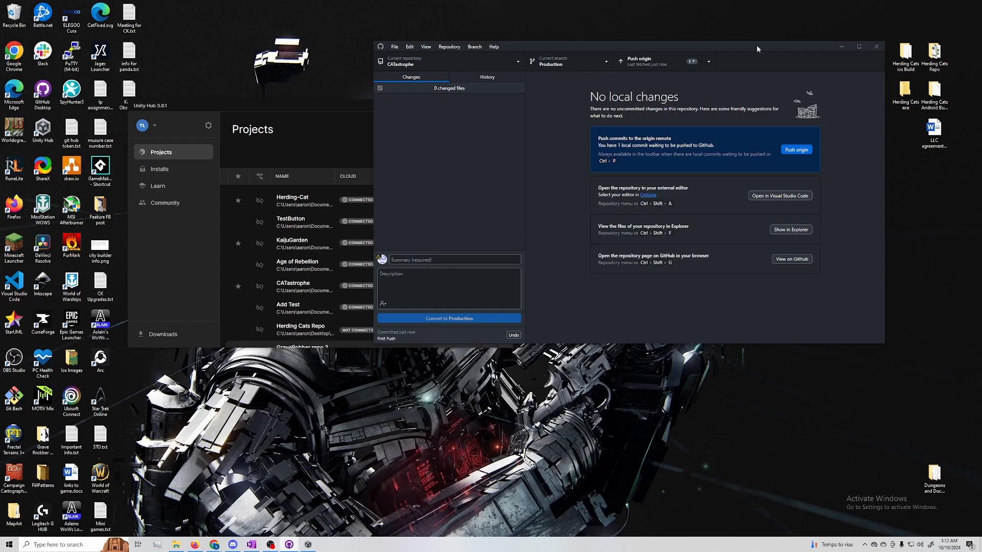
pyautogui.moveTo(757, 49); pyautogui.dragTo(659, 49)
pyautogui.click(698, 151)
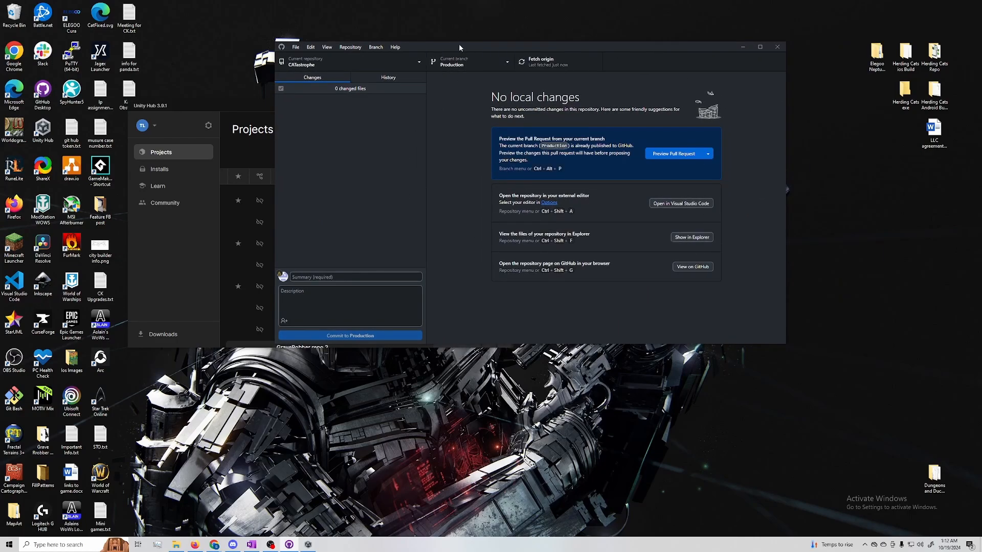
# Examine the list of branches available in the CATastrophe repository, and close it without switching branches
pyautogui.moveTo(458, 44); pyautogui.dragTo(532, 45)
pyautogui.click(537, 64)
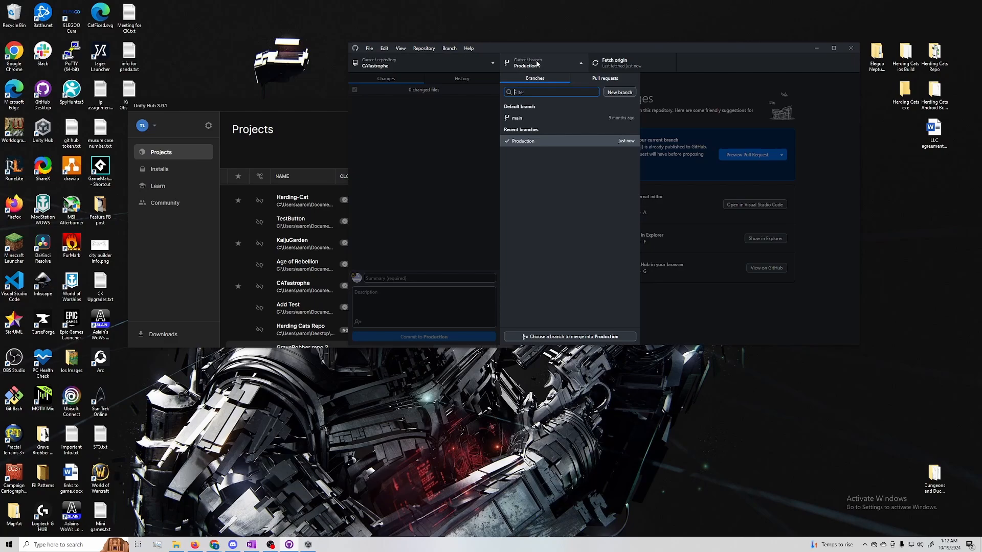
pyautogui.click(465, 150)
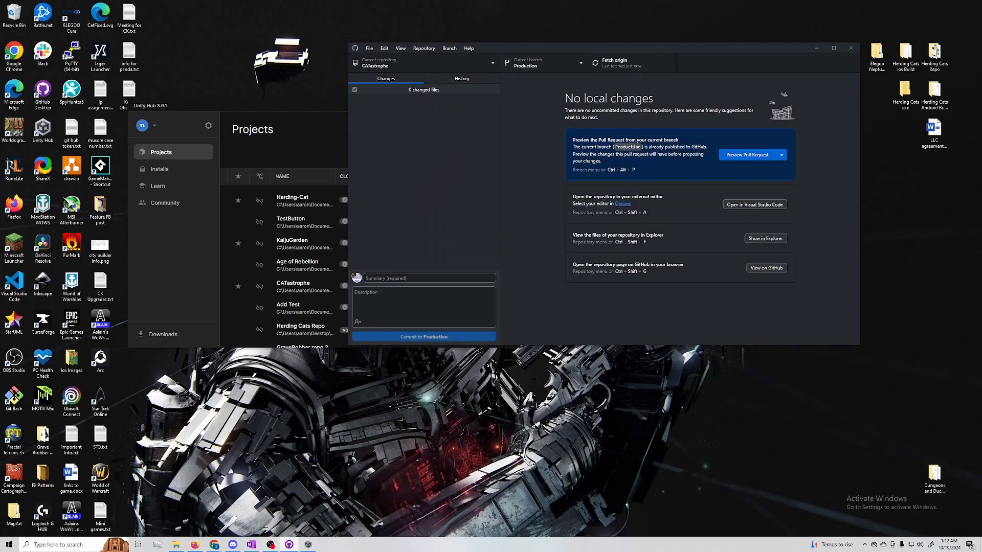